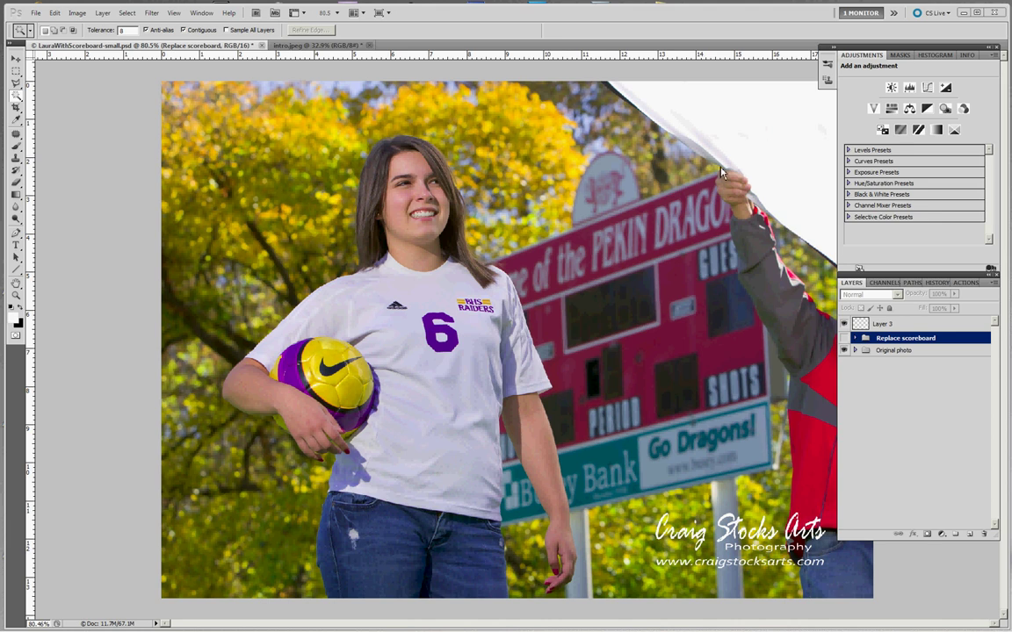
Make the Replace scoreboard group visible so the portrait shows the BHS Raiders 2011 scoreboard.
left_click(844, 338)
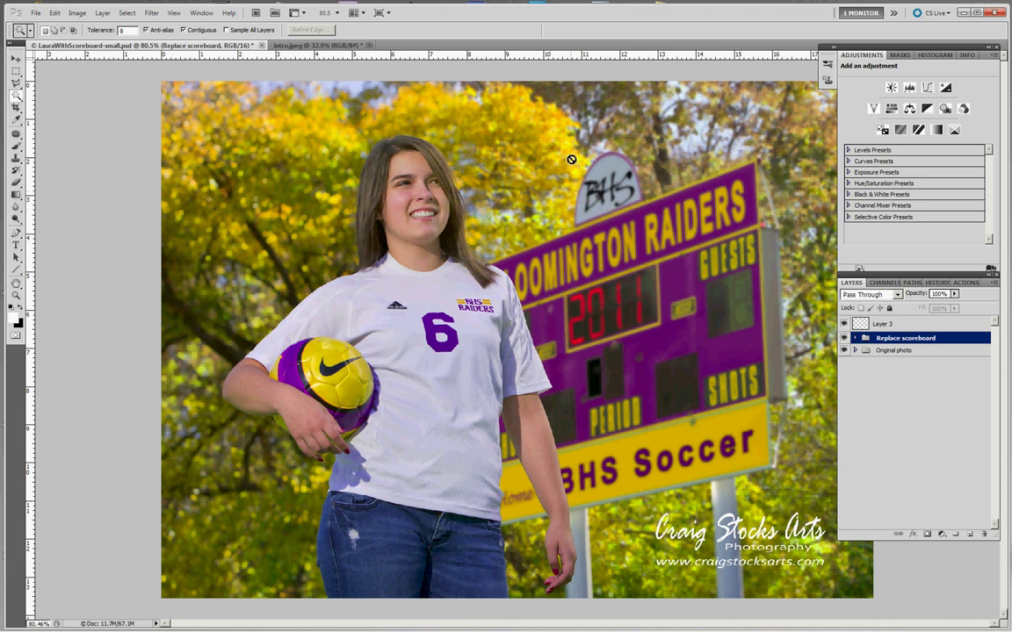
Bring up the intro.jpeg sign photo and zoom in on it.
left_click(344, 47)
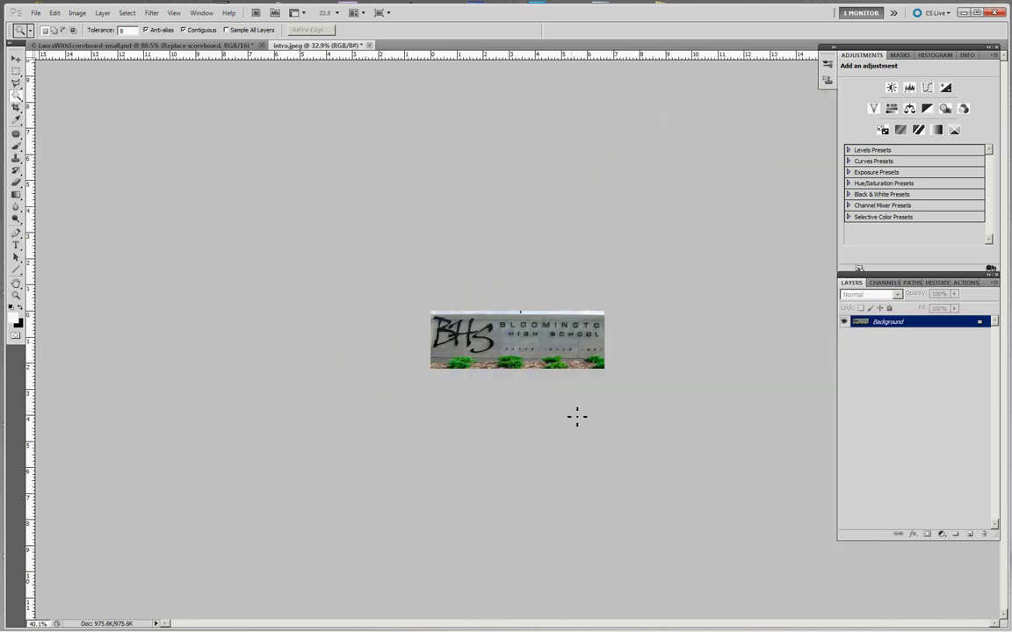
scroll(579, 415, "up", 2)
scroll(577, 418, "up", 4)
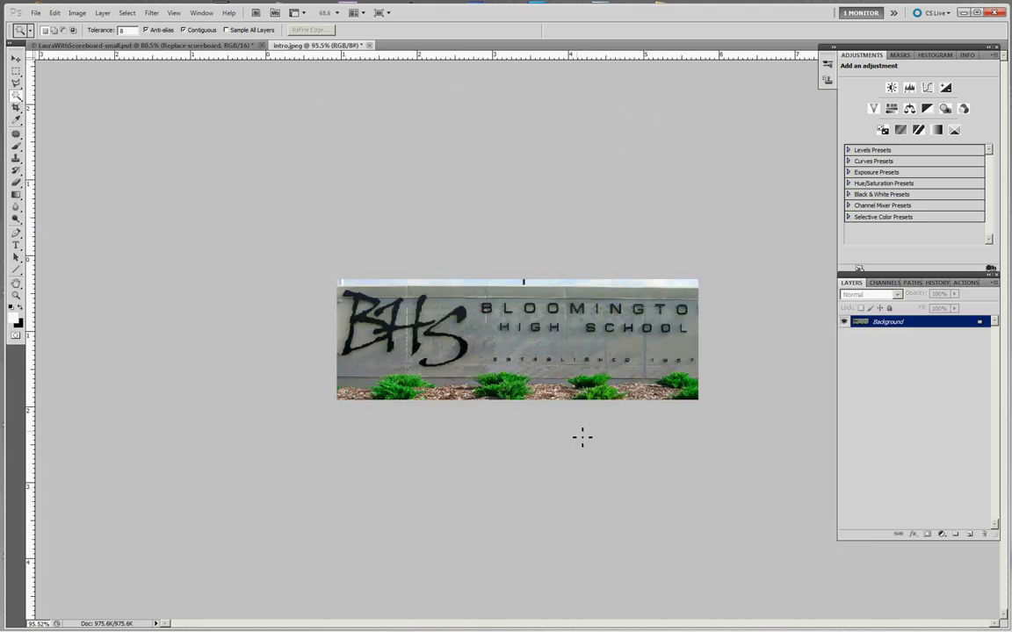
scroll(582, 441, "up", 1)
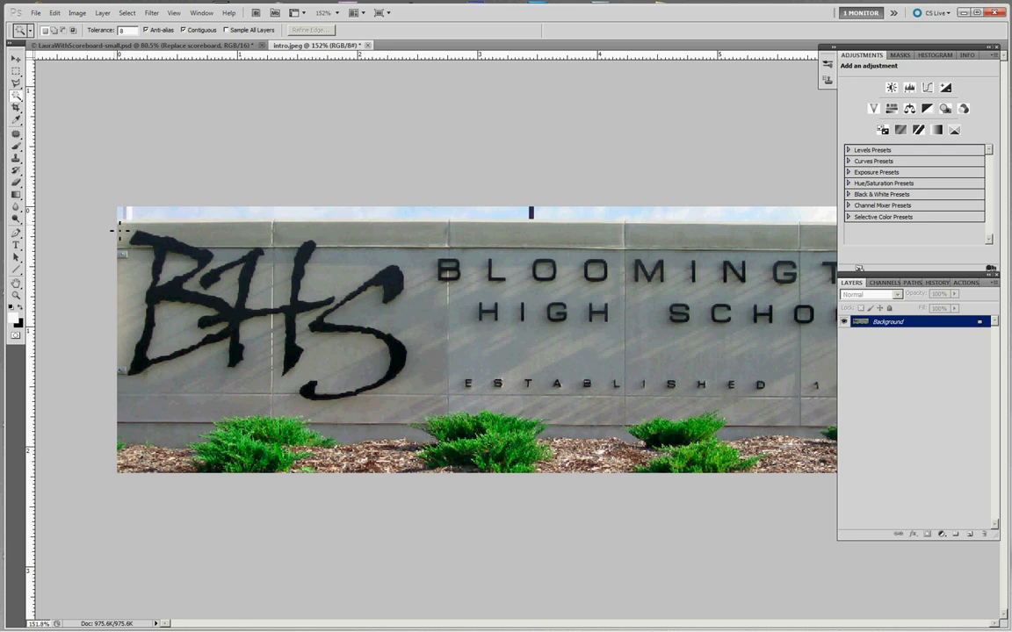
Crop the sign photo to just the BHS lettering, dropping the Bloomington High School text.
key("c")
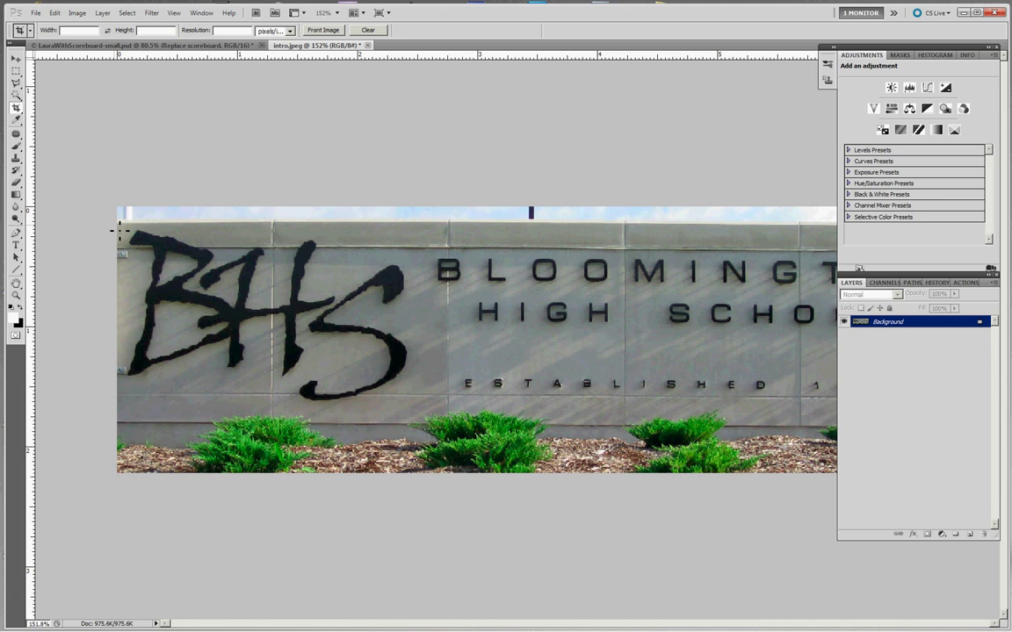
left_click_drag(118, 223, 428, 410)
left_click(533, 30)
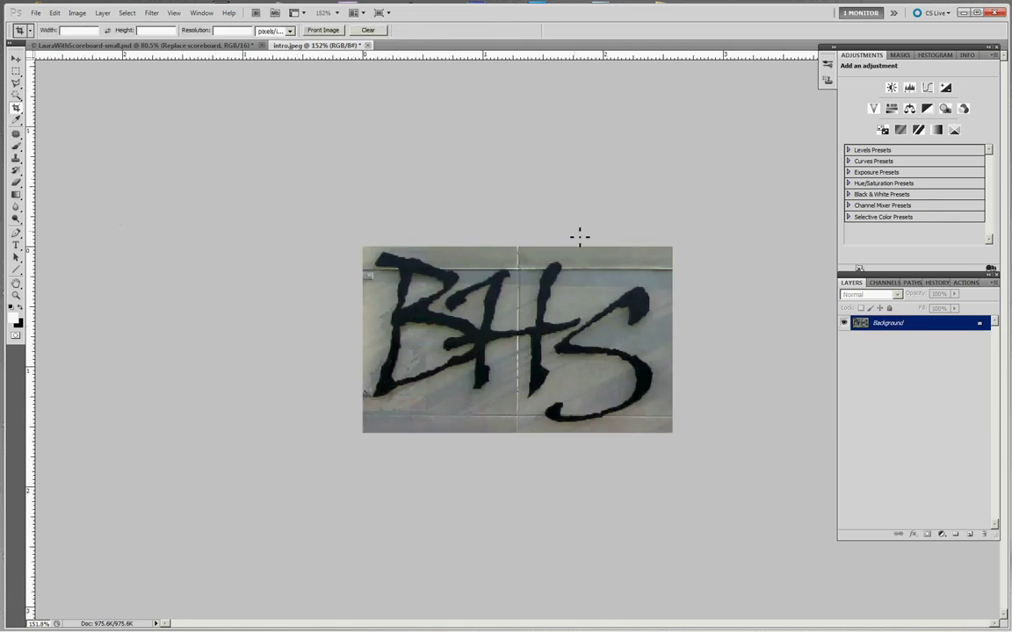
scroll(586, 327, "up", 4)
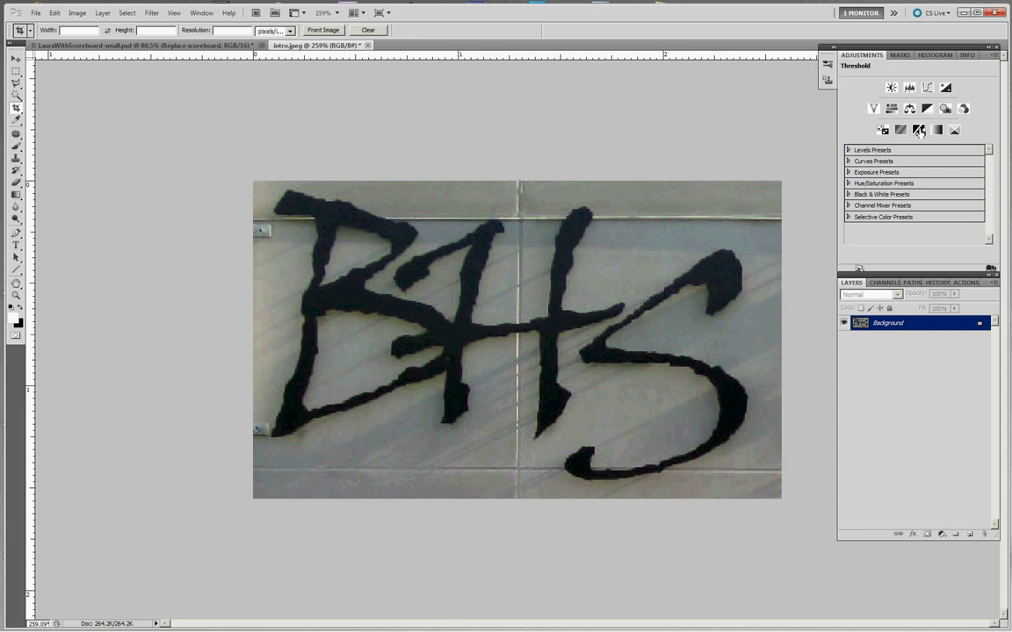
Add a Threshold adjustment layer at level 80, then hide it to compare with the original photo.
left_click(919, 130)
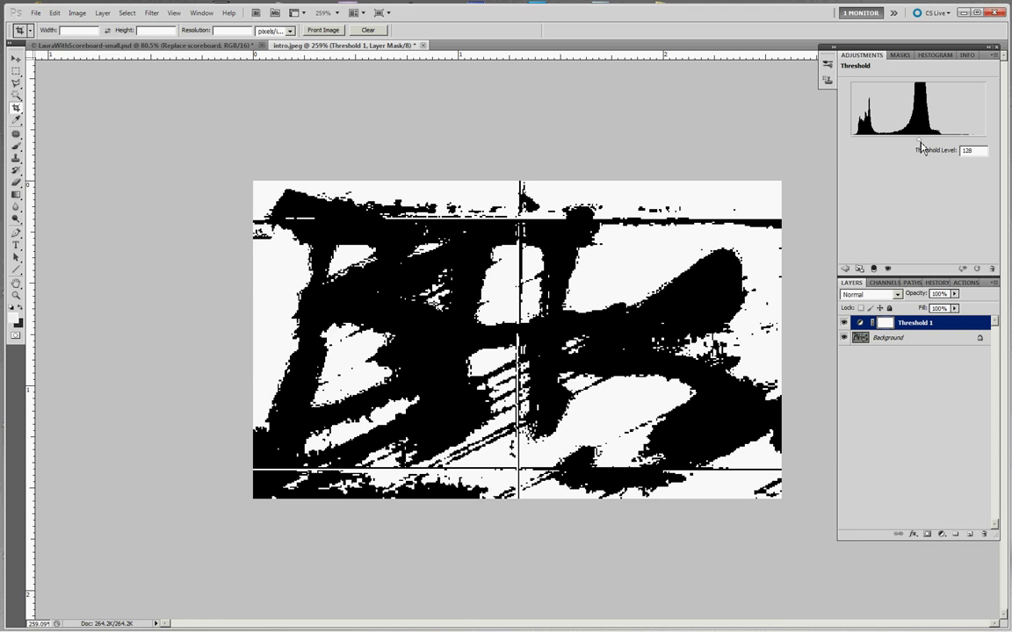
left_click_drag(920, 147, 894, 141)
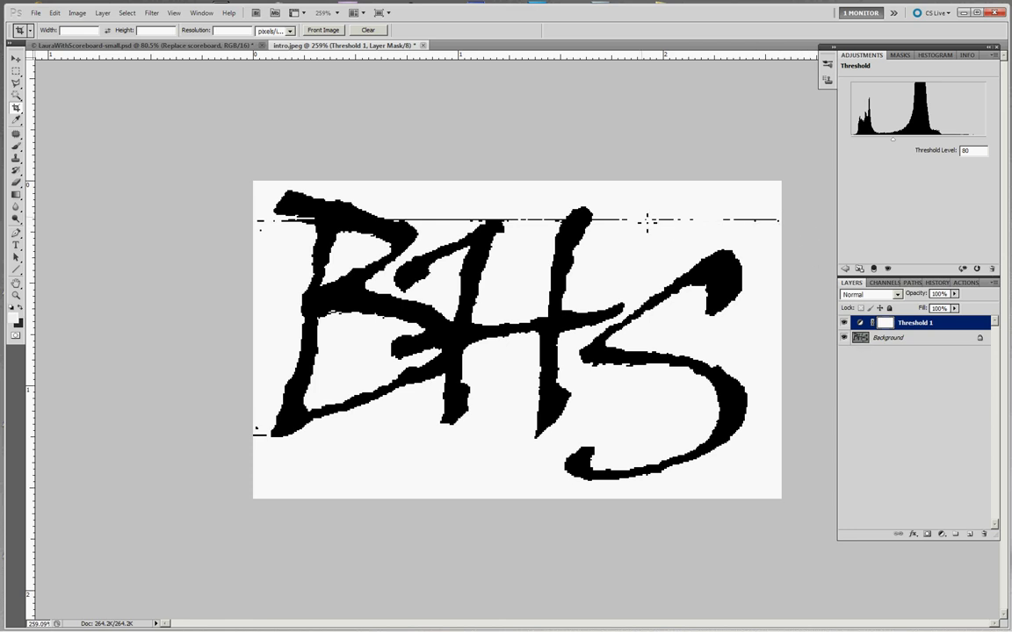
left_click(844, 323)
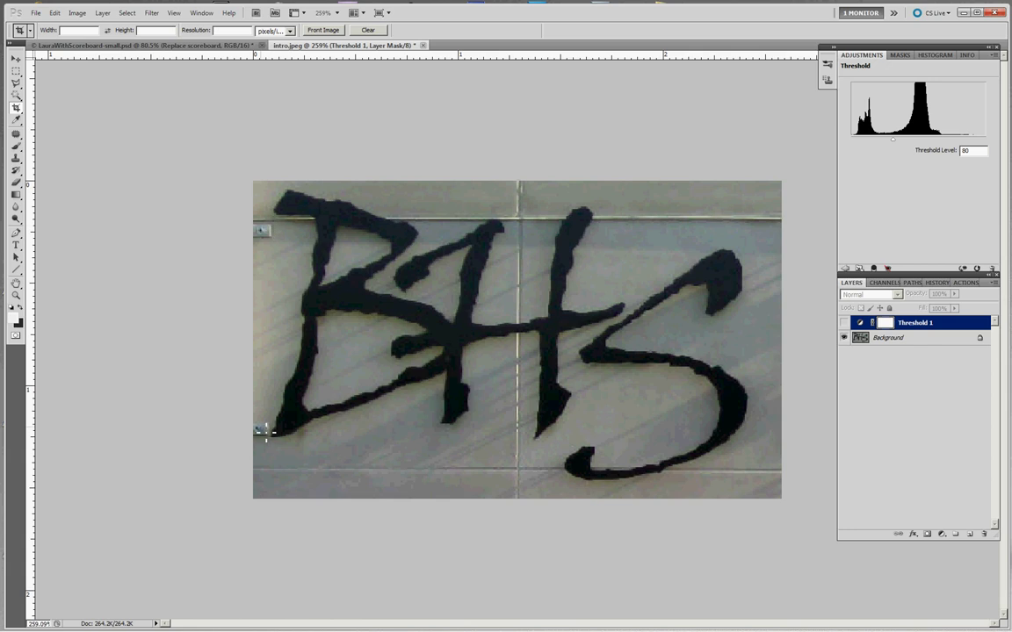
Paint white over the stray line above the logo on the Background layer, checking with Threshold 1 toggled.
left_click(844, 323)
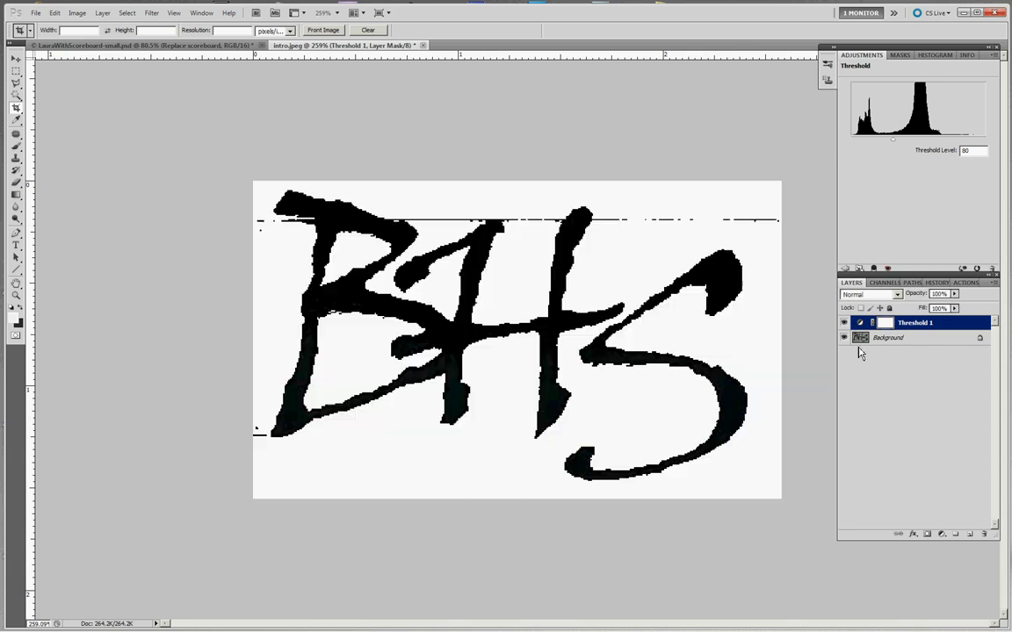
left_click(863, 341)
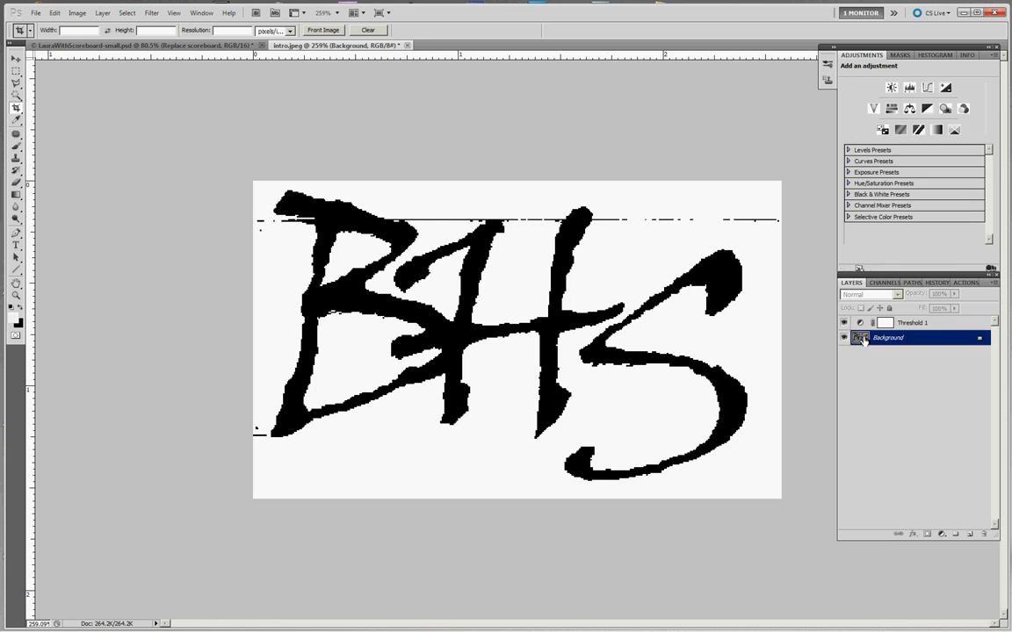
left_click(18, 149)
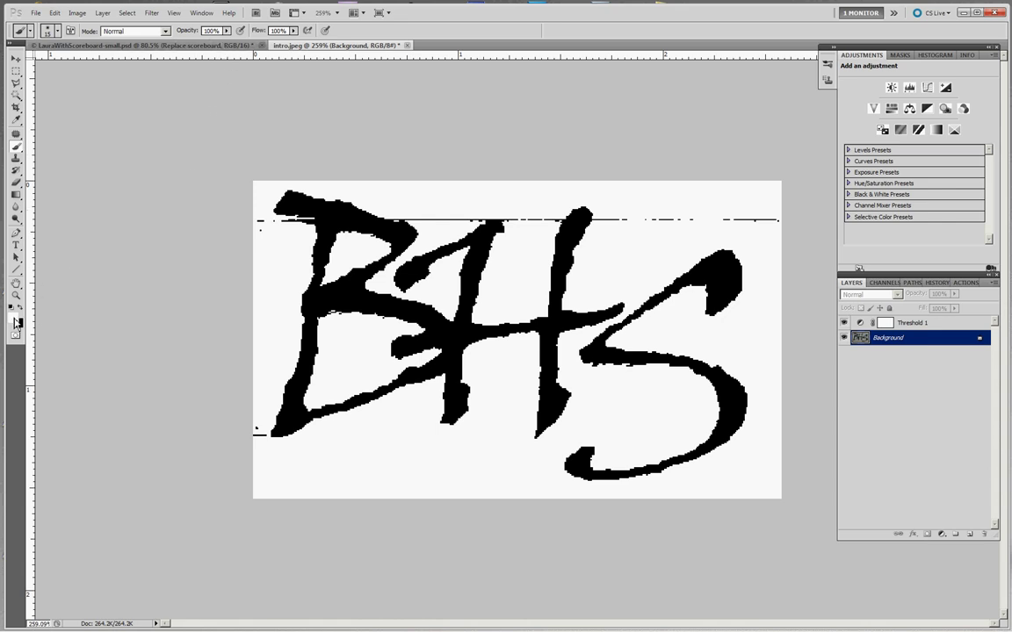
mouse_move(294, 226)
left_mouse_down()
mouse_move(257, 225)
mouse_move(424, 204)
mouse_move(398, 214)
mouse_move(609, 228)
mouse_move(601, 224)
mouse_move(793, 225)
left_mouse_up()
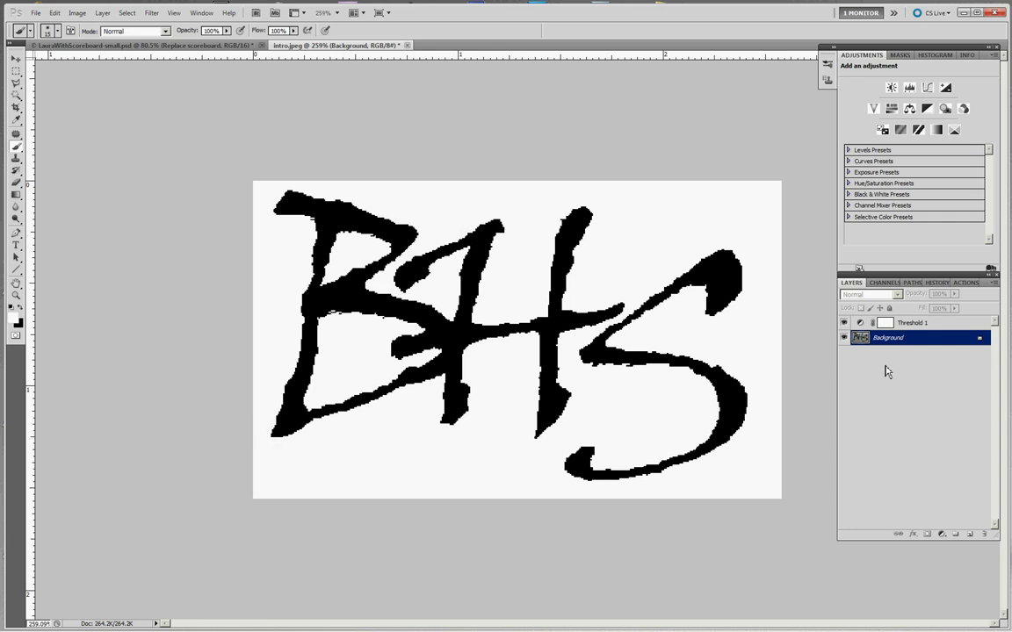
left_click(843, 322)
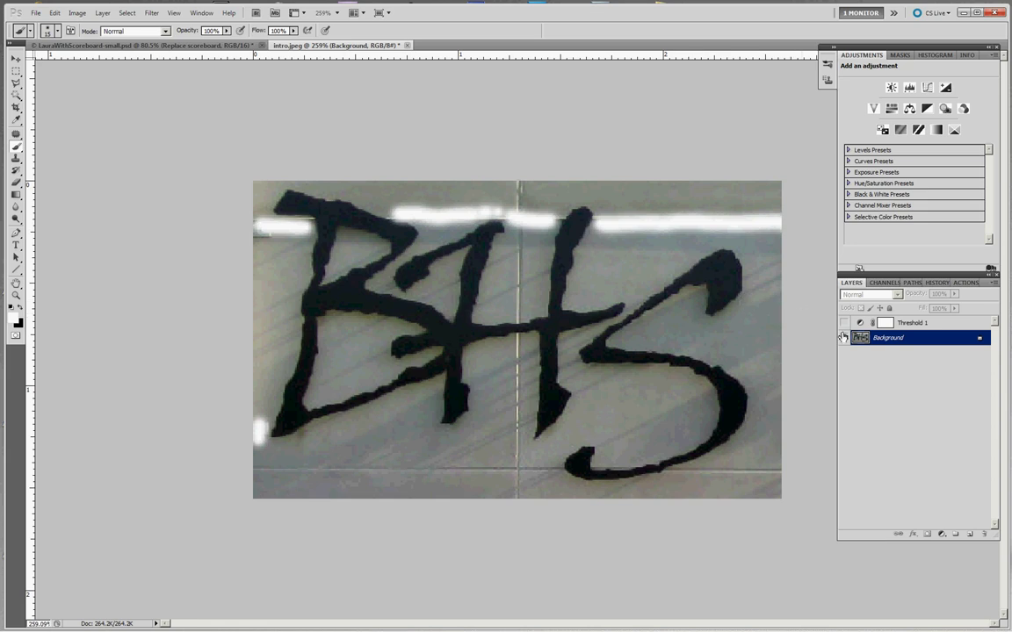
Show Threshold 1 again, inspect the clean black-and-white logo up close, and select Threshold 1.
left_click(844, 323)
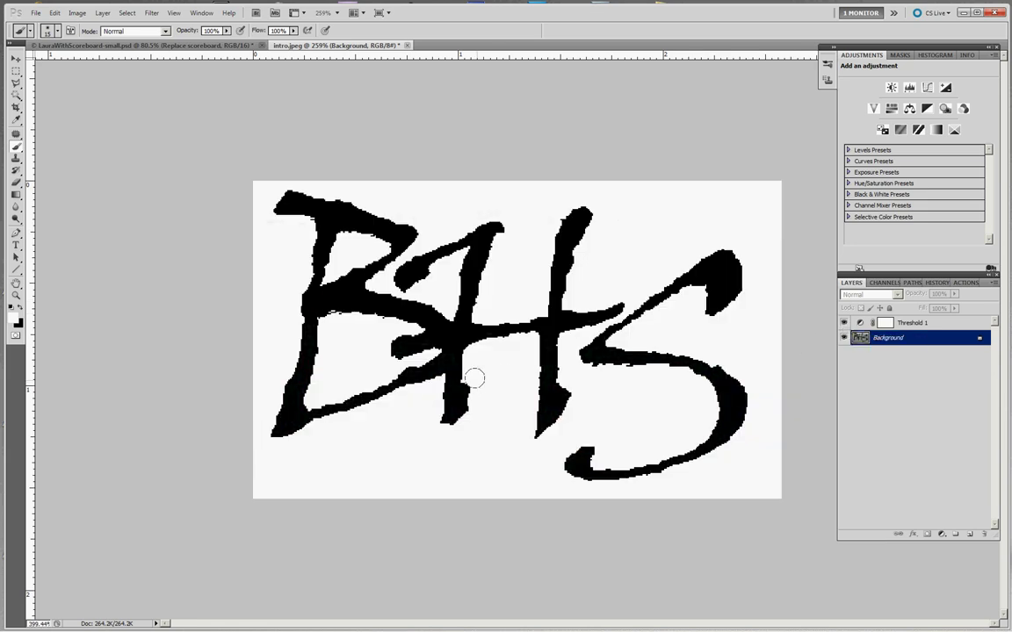
scroll(476, 379, "up", 2)
scroll(470, 377, "up", 1)
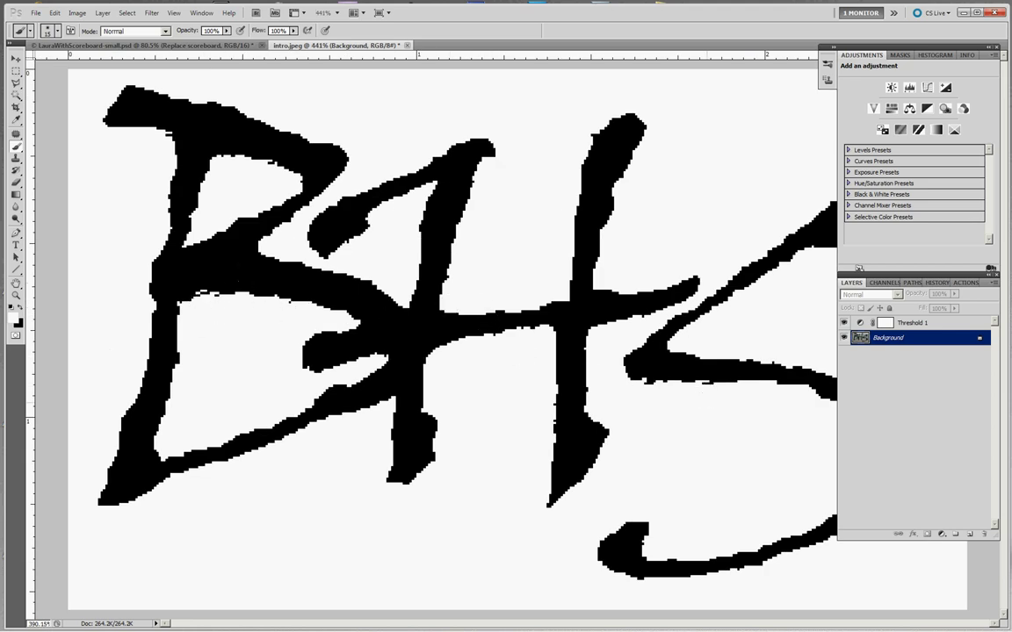
scroll(695, 402, "down", 2)
scroll(695, 402, "down", 1)
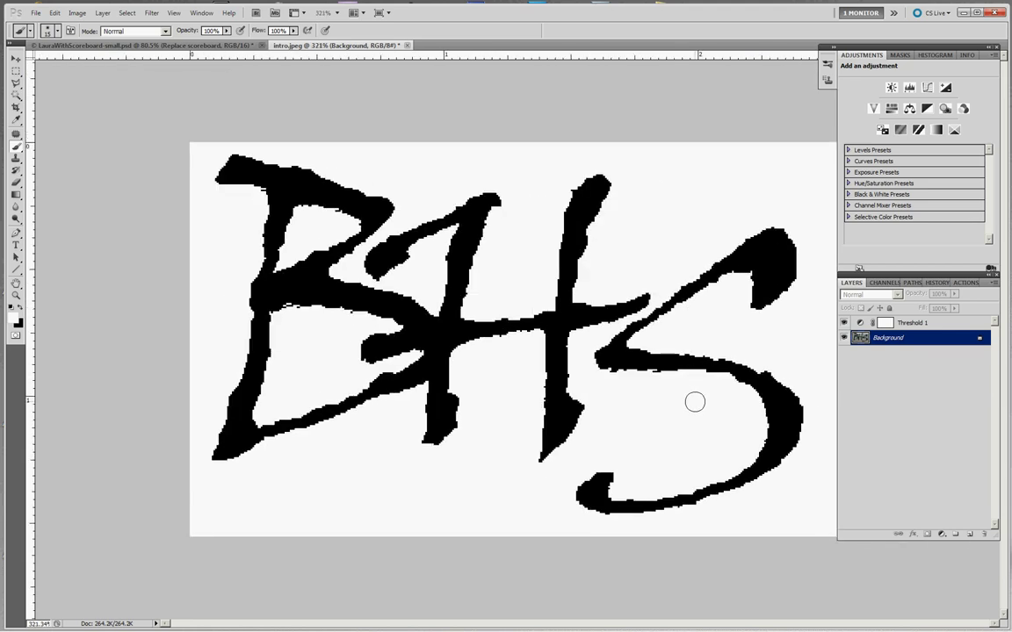
left_click(863, 324)
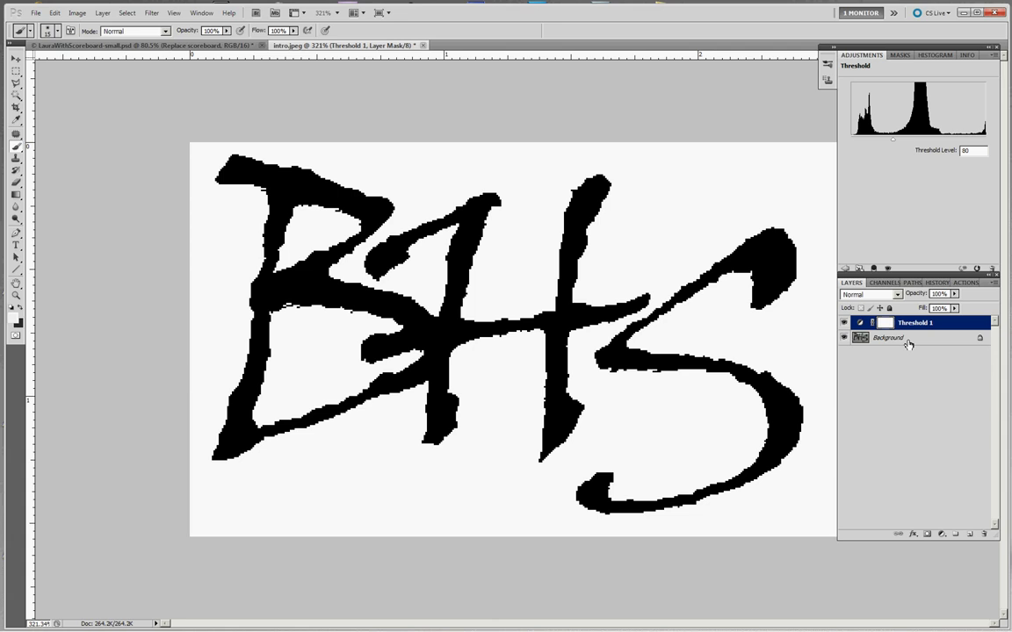
Stamp all visible layers into Layer 1 and duplicate it as Layer 1 copy.
key("ctrl+shift+alt+e")
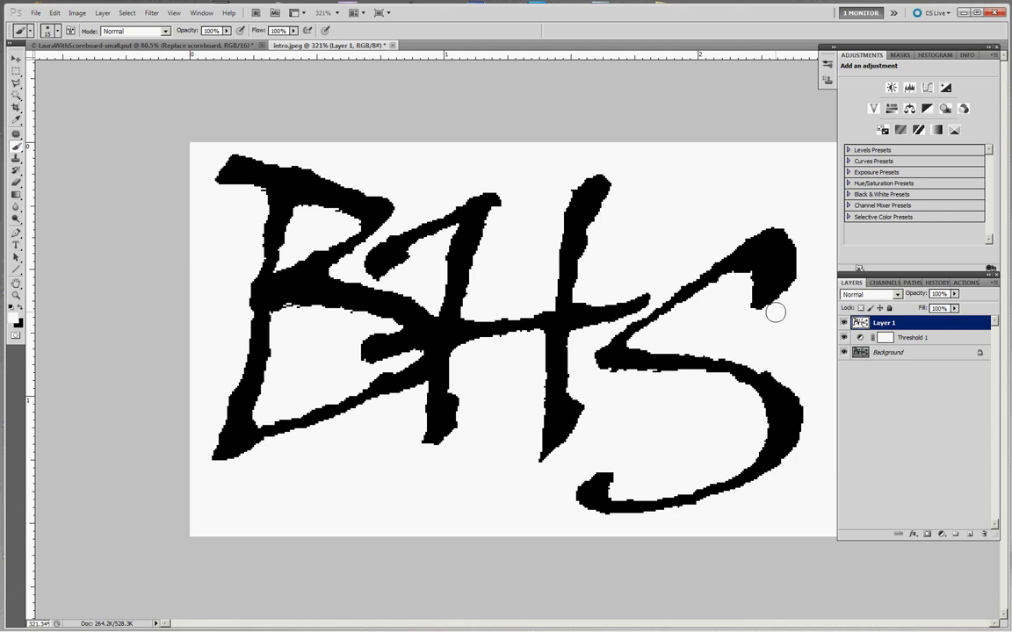
key("ctrl+j")
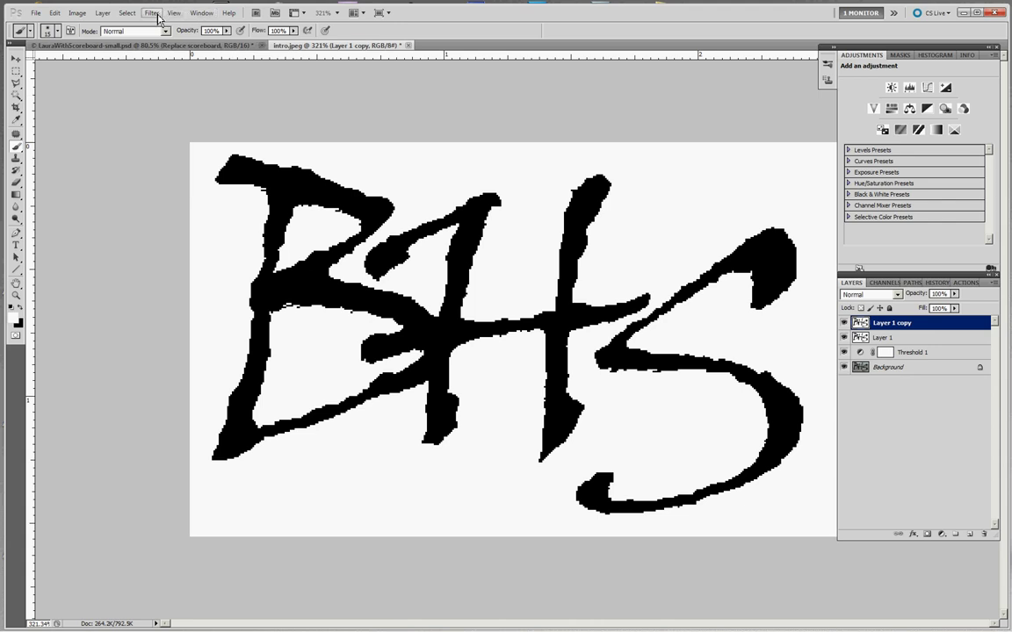
Blur Layer 1 copy with a Gaussian Blur of roughly 3.6-pixel radius.
left_click(153, 13)
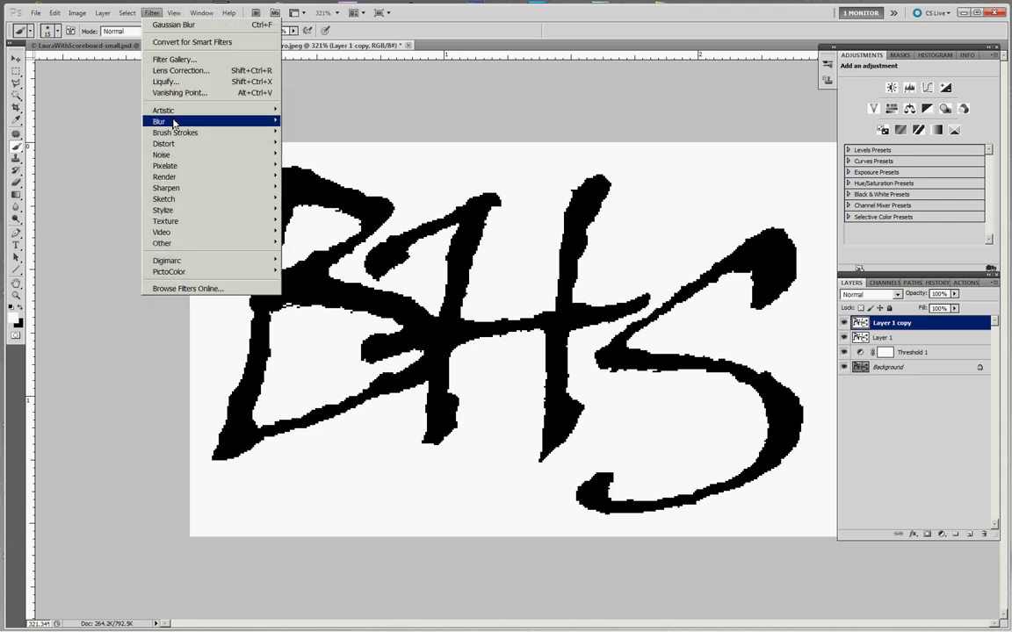
mouse_move(208, 122)
left_click(314, 165)
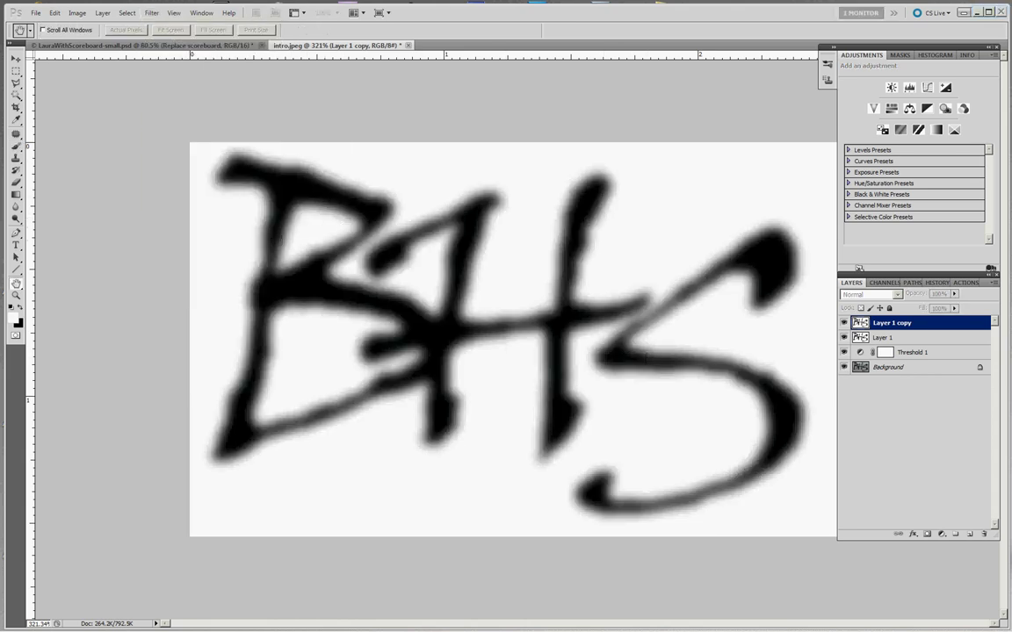
left_click_drag(2, 113, 210, 113)
left_click_drag(112, 270, 109, 271)
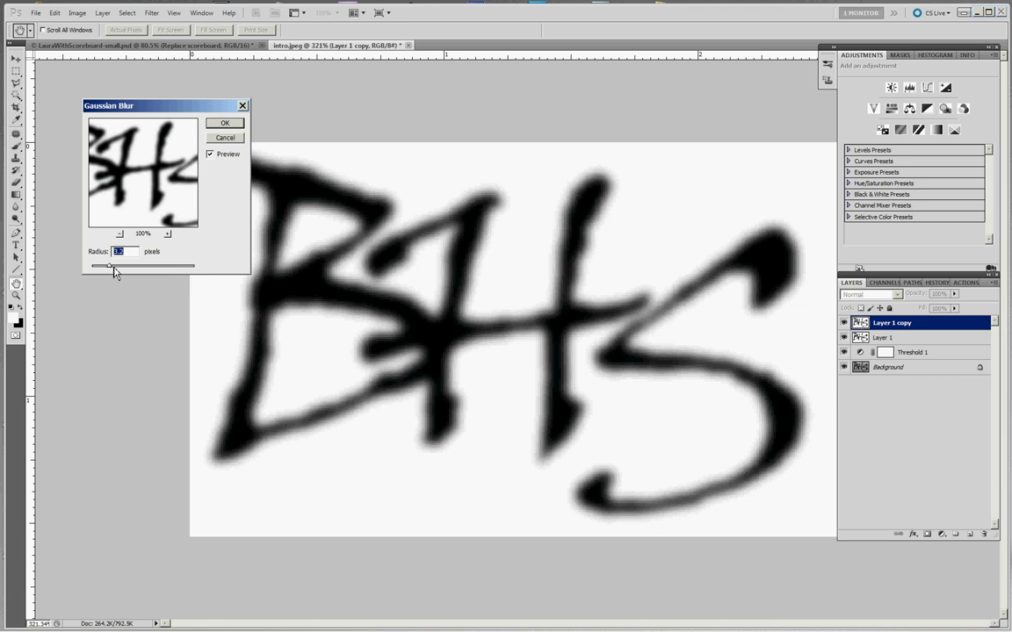
left_click(224, 125)
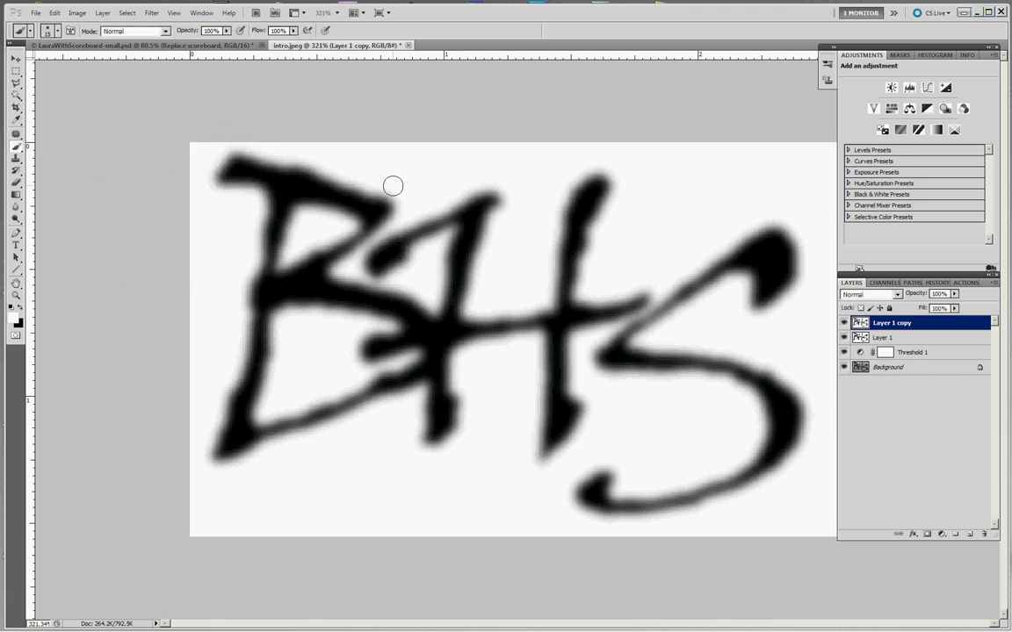
Resize the image to 3000 × 1806 pixels with proportions constrained, then zoom out to view it.
scroll(406, 147, "down", 1)
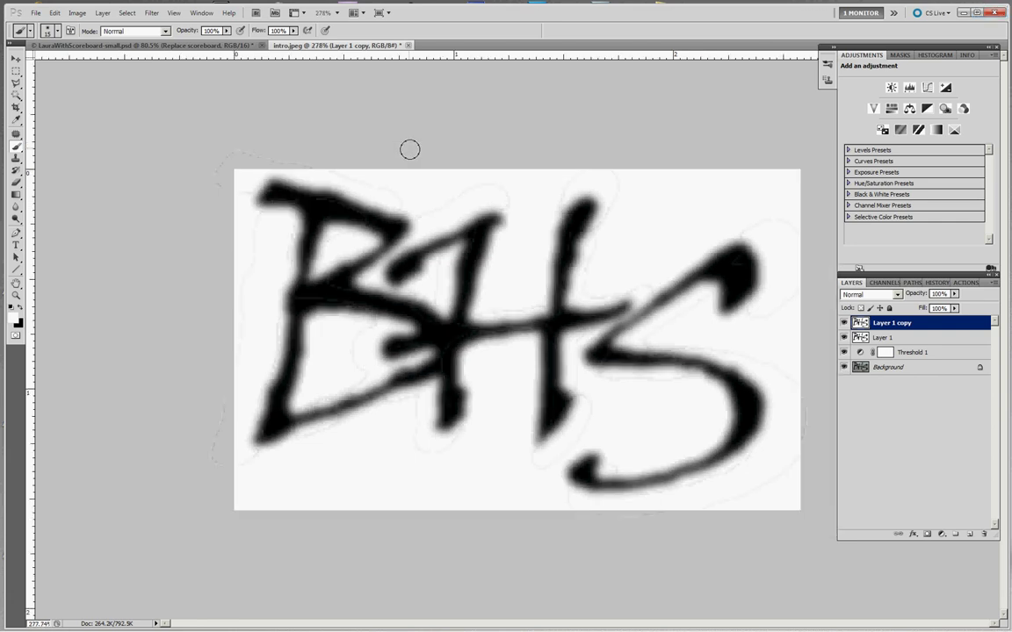
left_click(76, 12)
left_click(97, 98)
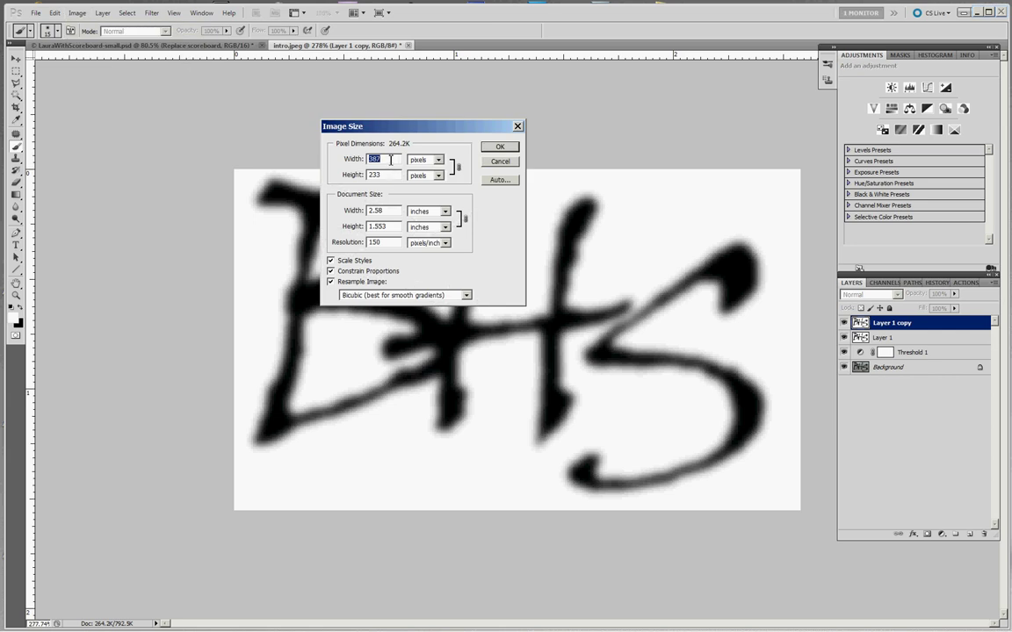
type("3000")
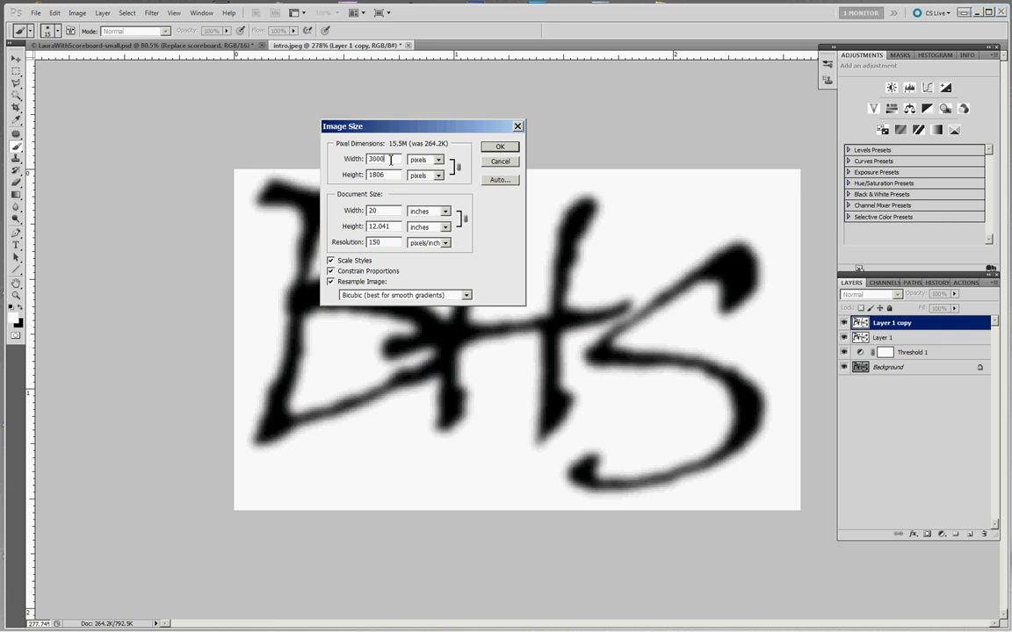
key("Return")
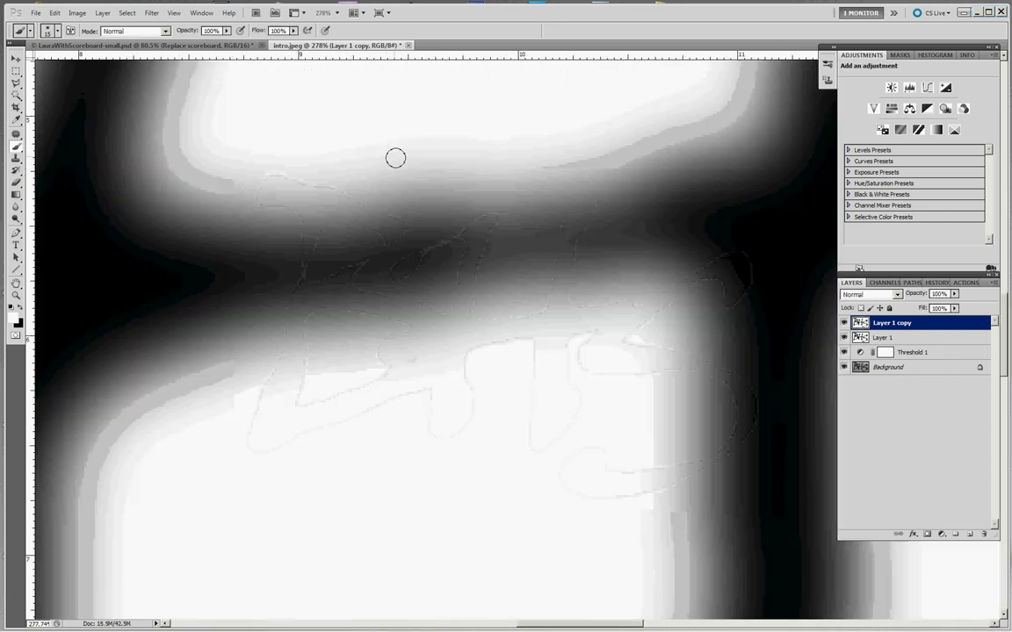
scroll(478, 197, "down", 3)
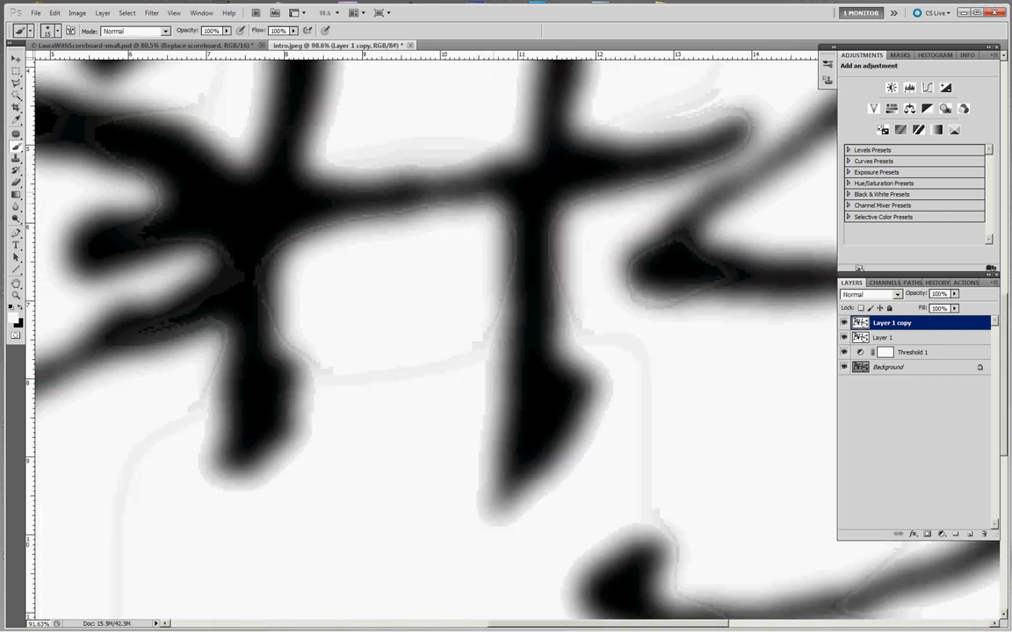
scroll(481, 208, "down", 4)
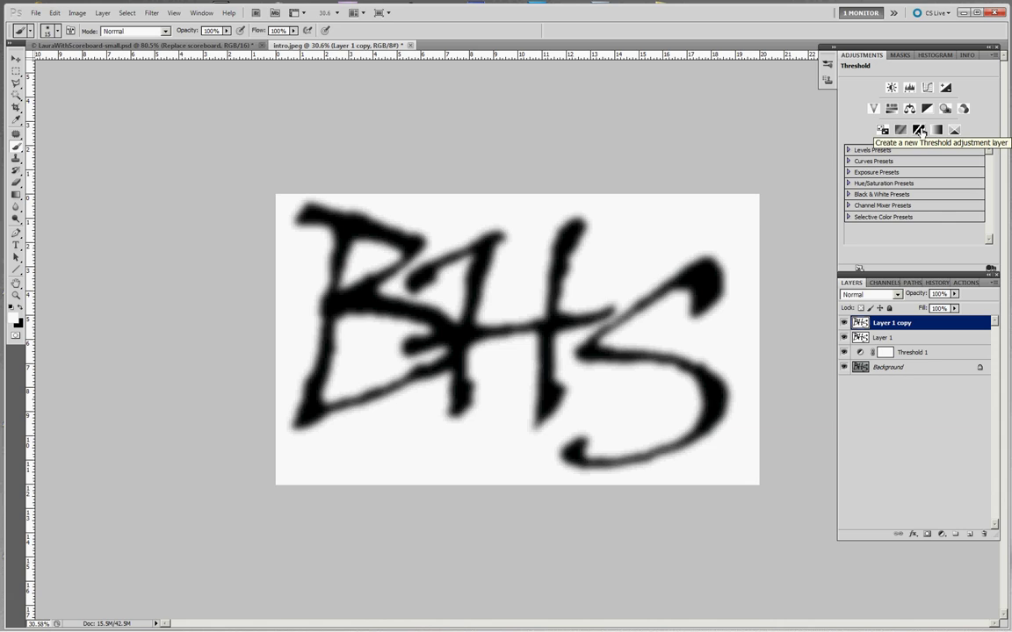
Add a Threshold 2 adjustment at level 147 and toggle Layer 1 and its copy to compare edges.
left_click(920, 130)
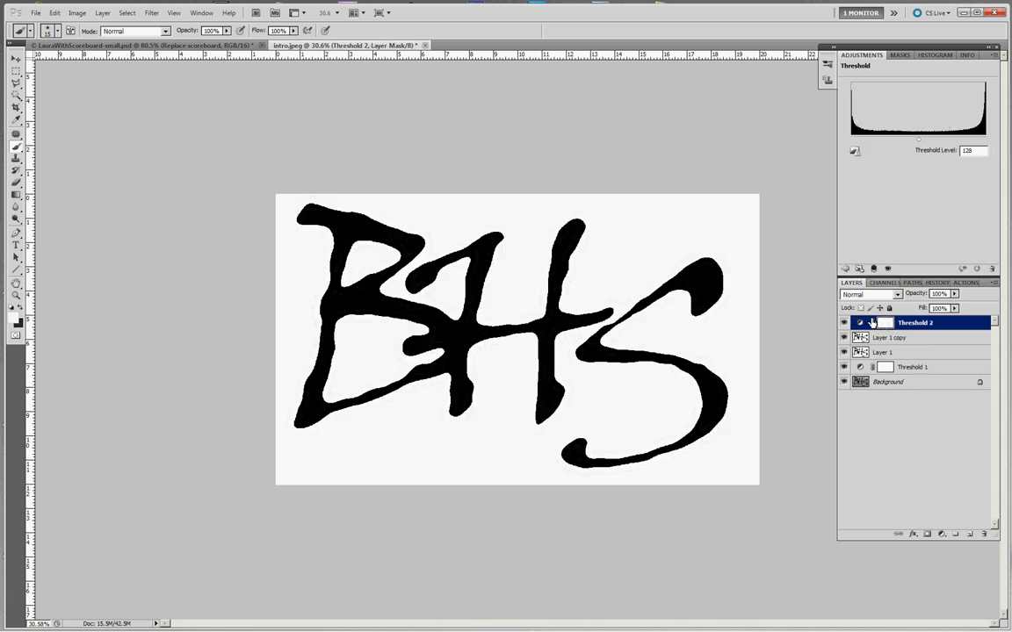
left_click_drag(920, 139, 932, 141)
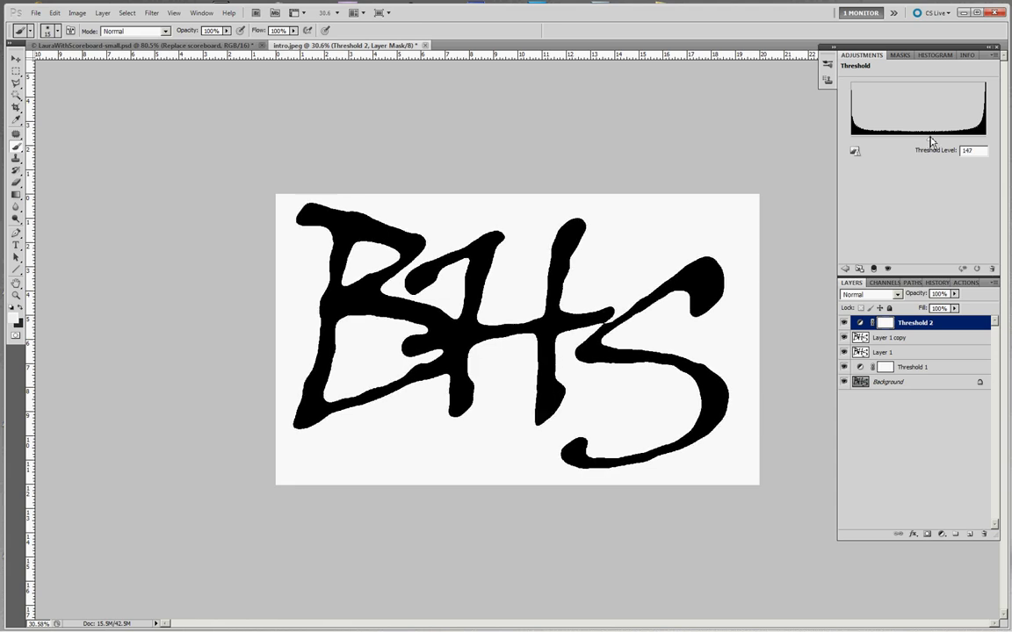
left_click(844, 339)
left_click(844, 349)
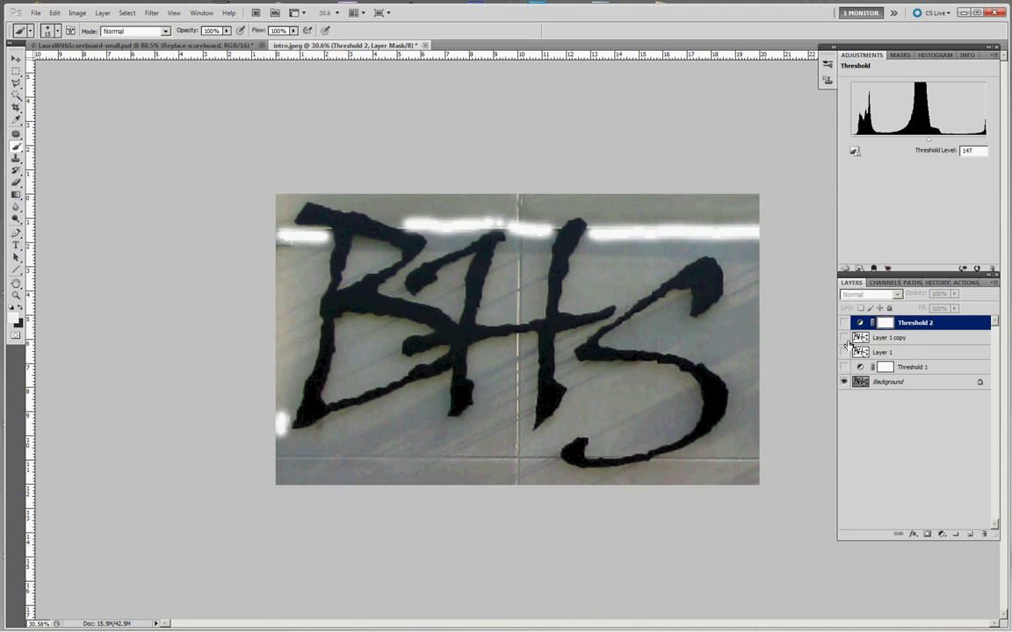
left_click(844, 337)
left_click(844, 324)
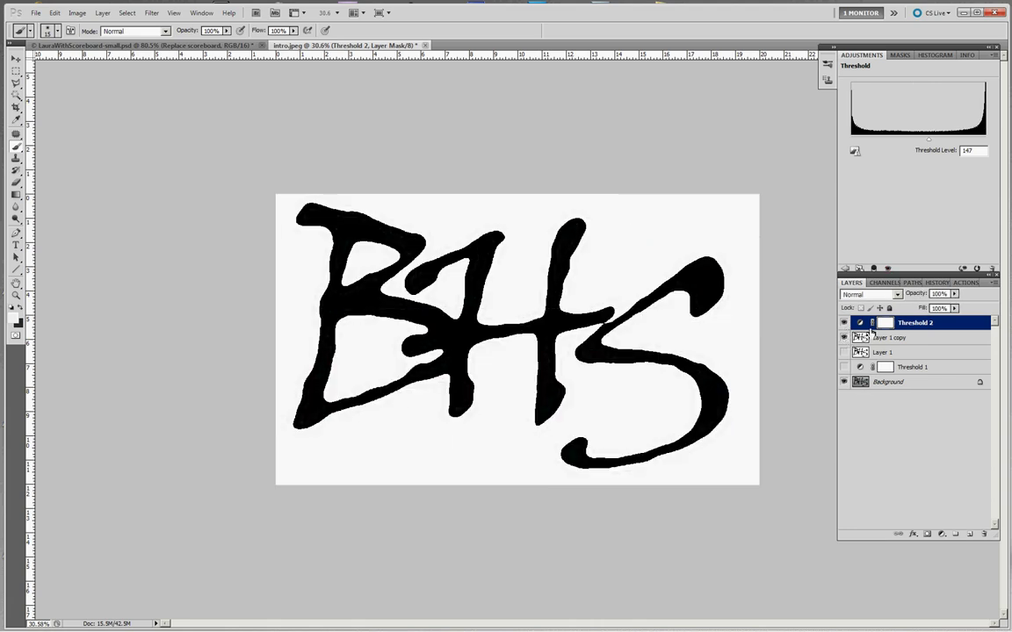
Clip Threshold 2 to Layer 1 copy and compare the crisp logo against the original.
left_click(844, 334, "alt")
left_click(844, 337)
left_click(844, 337)
left_click(844, 337)
left_click(844, 337)
left_click(844, 337)
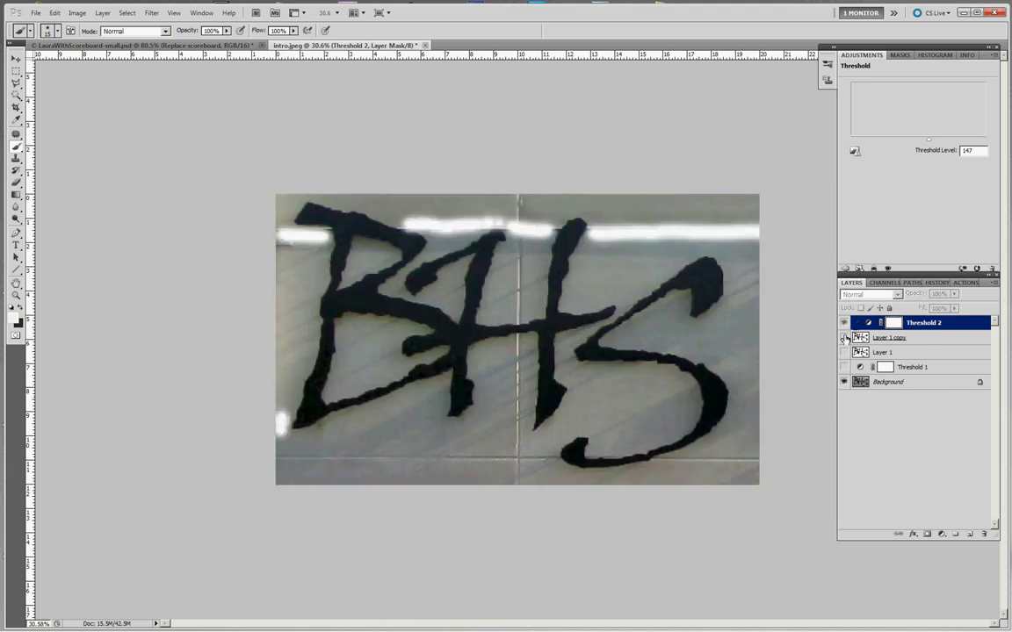
left_click(844, 337)
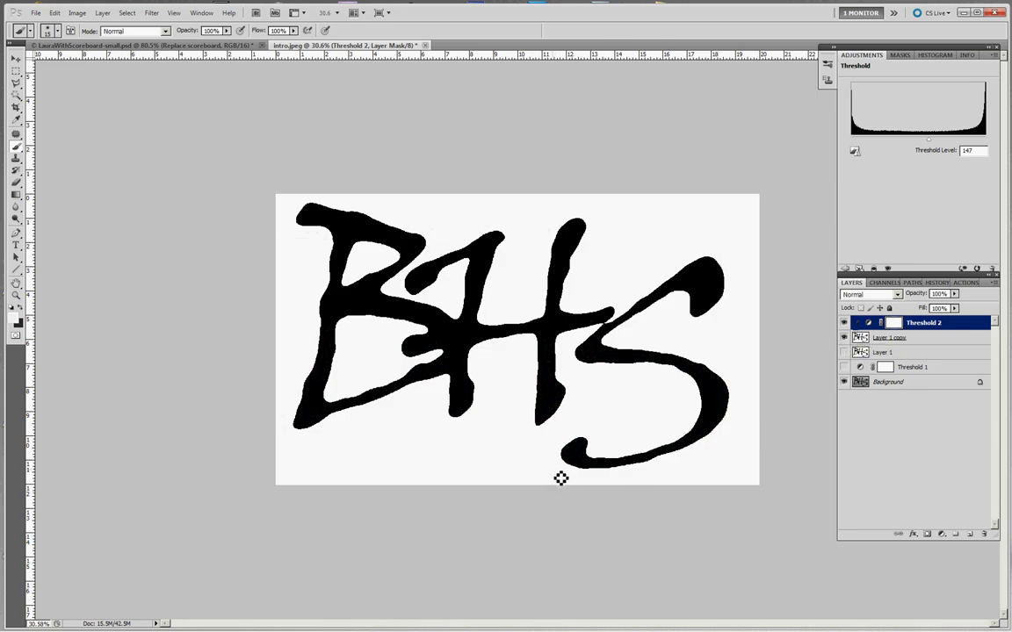
Inspect the final crisp logo, then switch to the photographer's Tutorials web page in the browser.
scroll(644, 408, "up", 3)
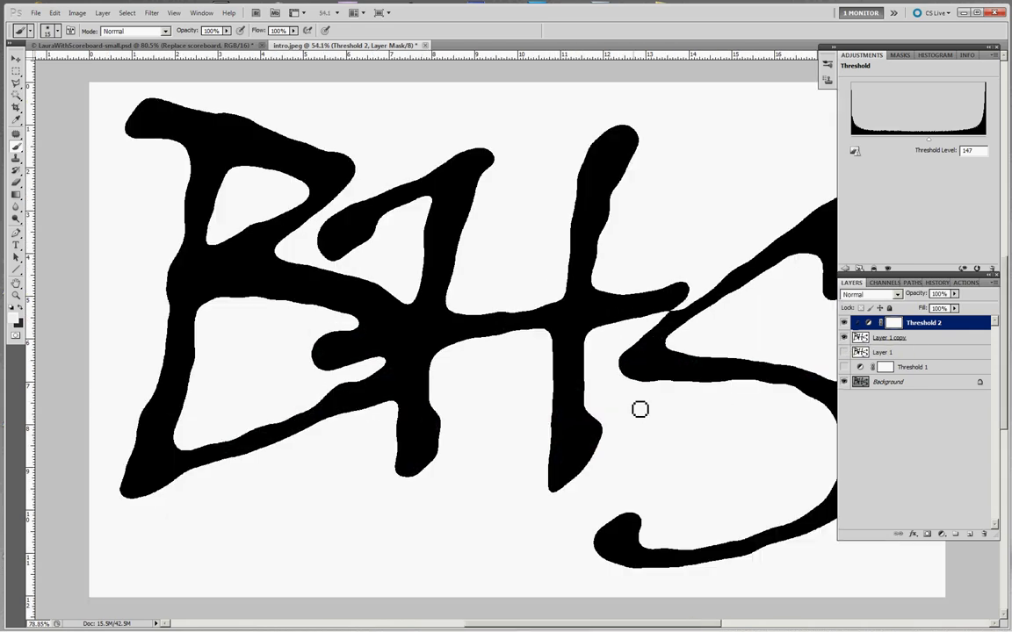
scroll(582, 393, "up", 2)
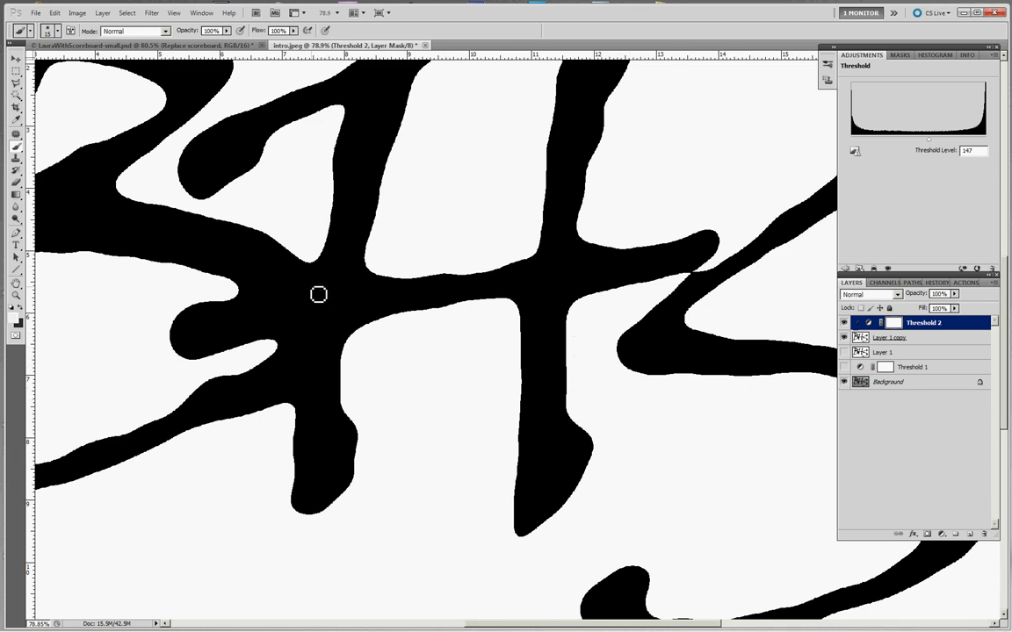
scroll(424, 345, "down", 1)
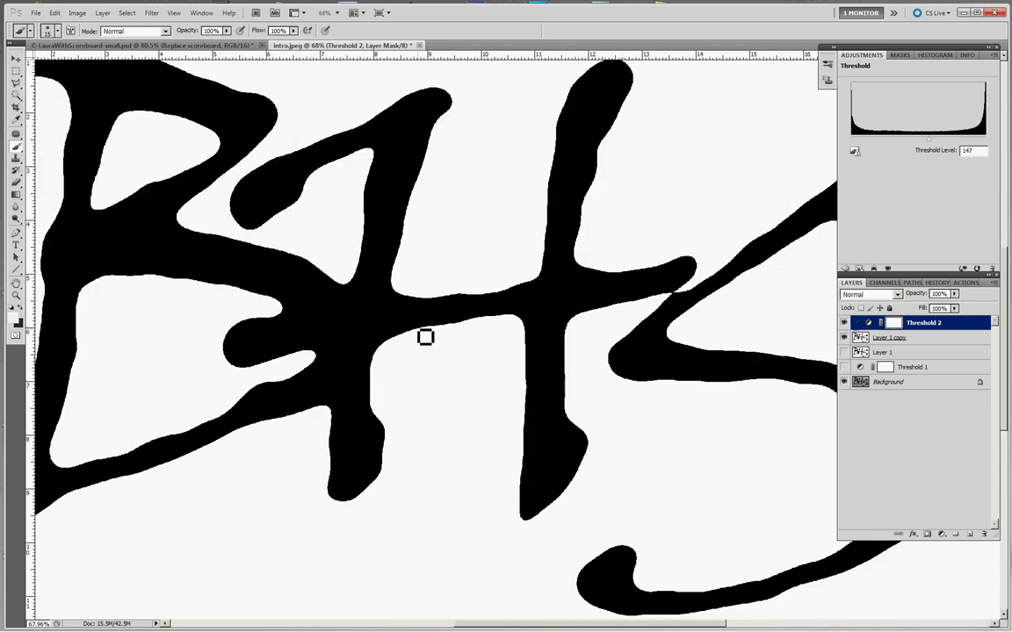
scroll(426, 338, "down", 1)
scroll(426, 338, "down", 3)
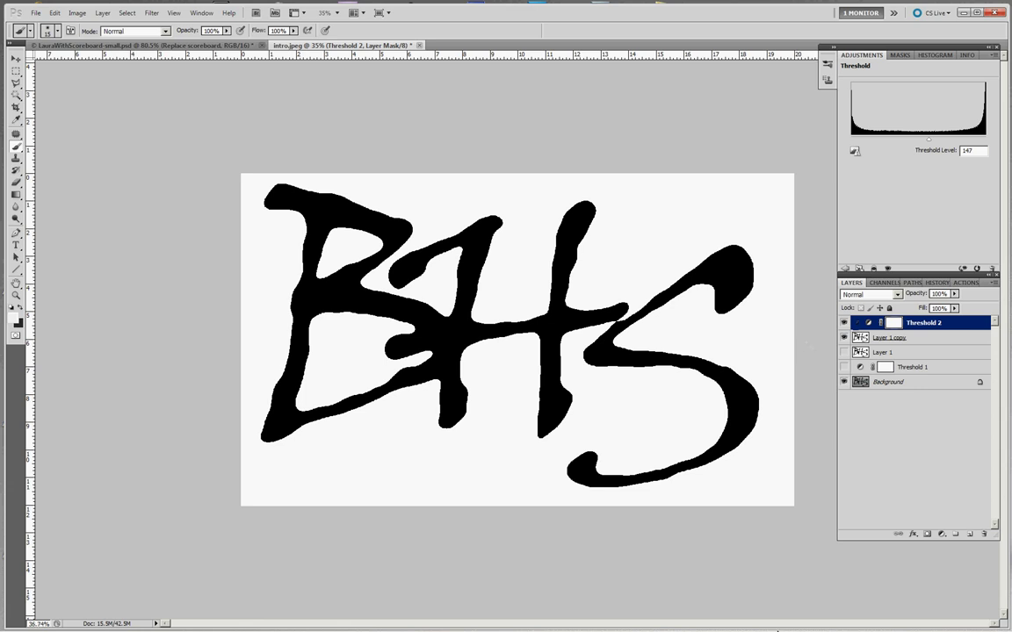
scroll(803, 350, "up", 1)
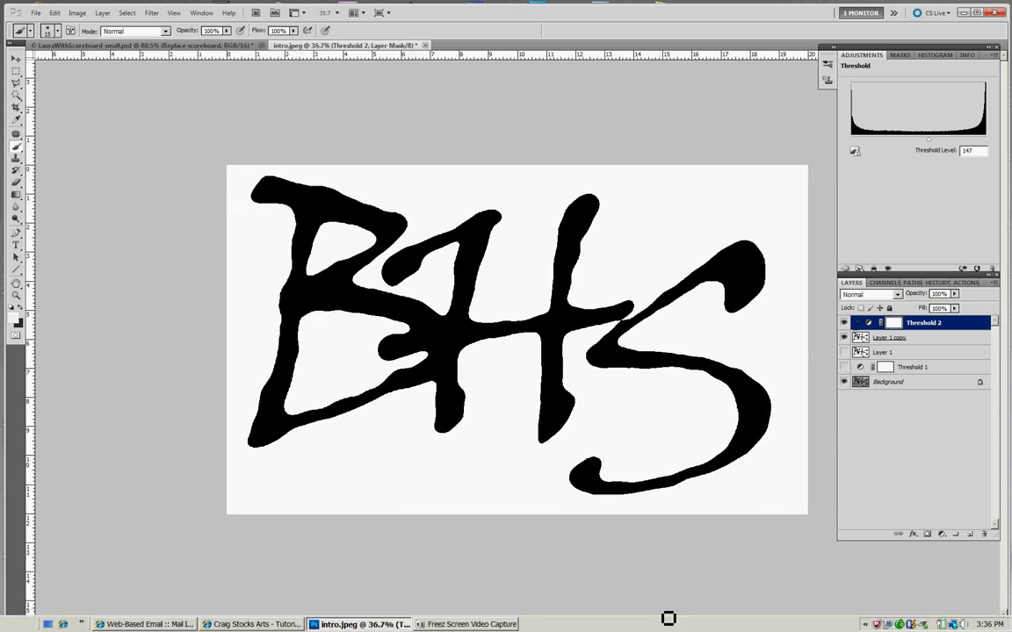
left_click(209, 617)
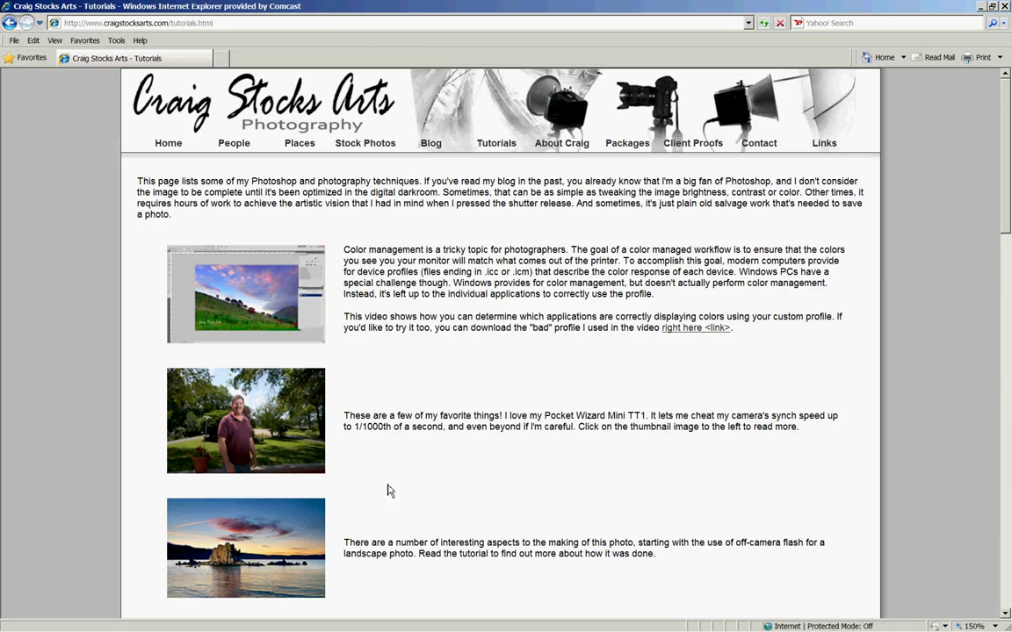